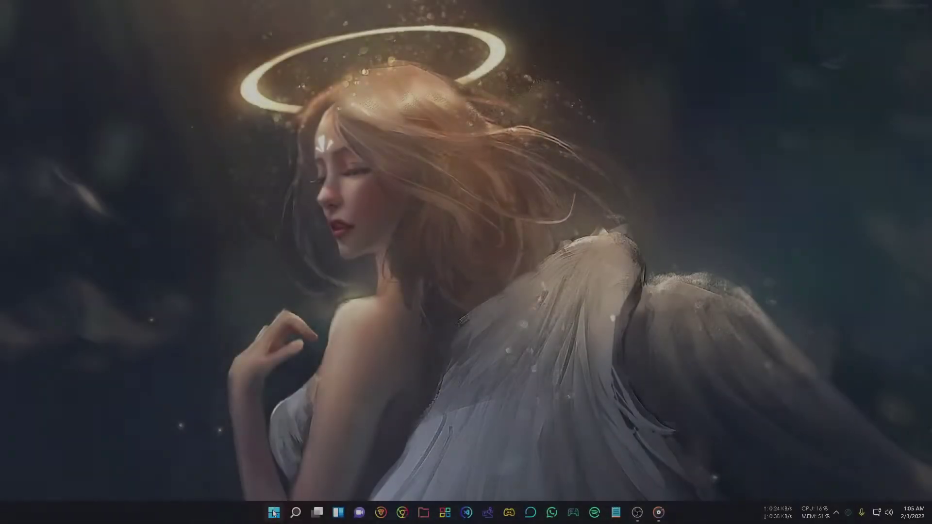
Run Windows Update in Settings, confirming the PC is current, then find no optional updates
{"action": "key", "text": "super+x"}
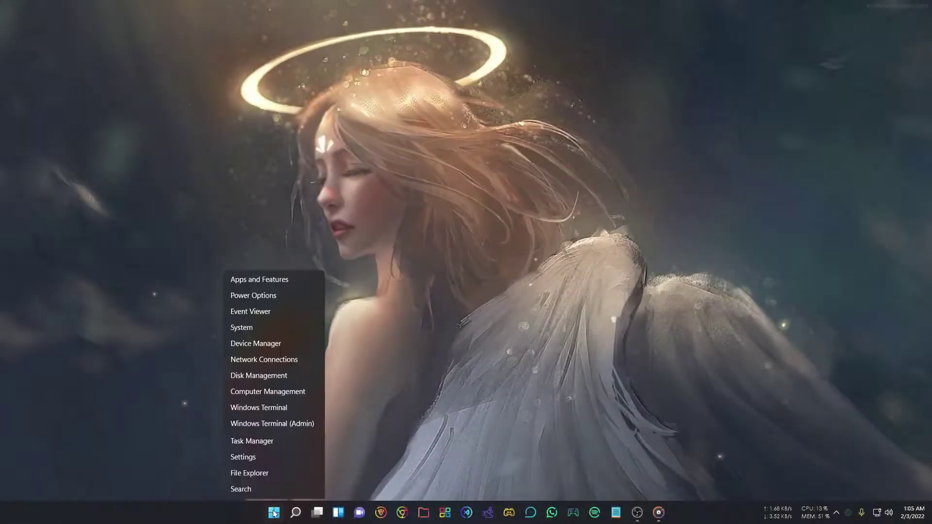
{"action": "left_click", "coordinate": [232, 392]}
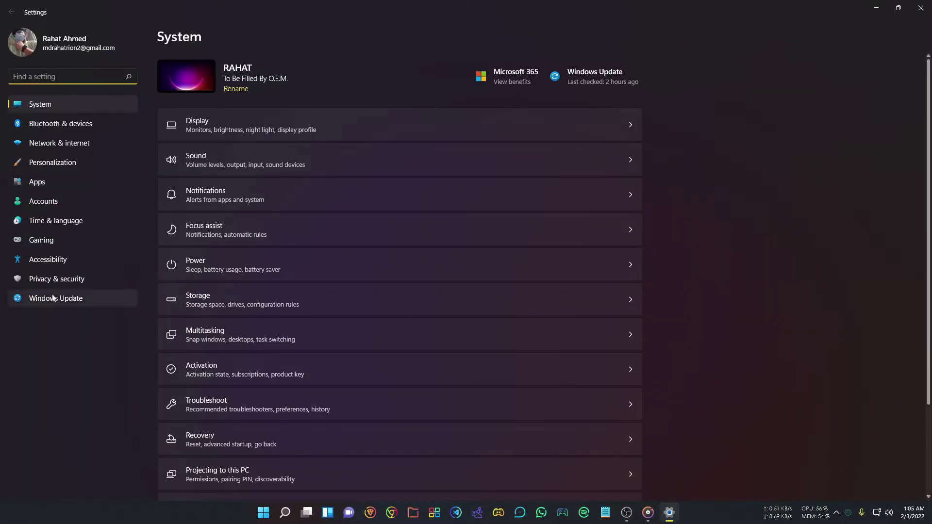
{"action": "left_click", "coordinate": [587, 77]}
{"action": "left_click", "coordinate": [604, 83]}
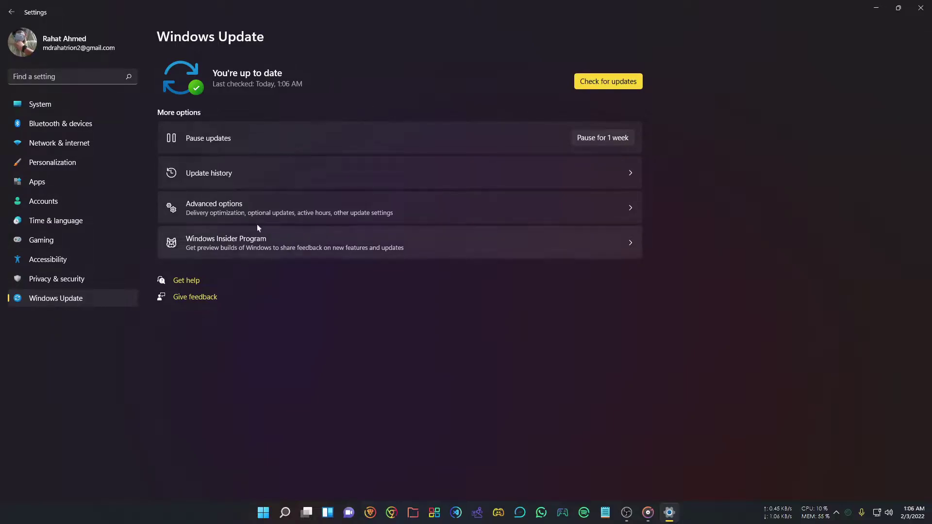
{"action": "left_click", "coordinate": [231, 210]}
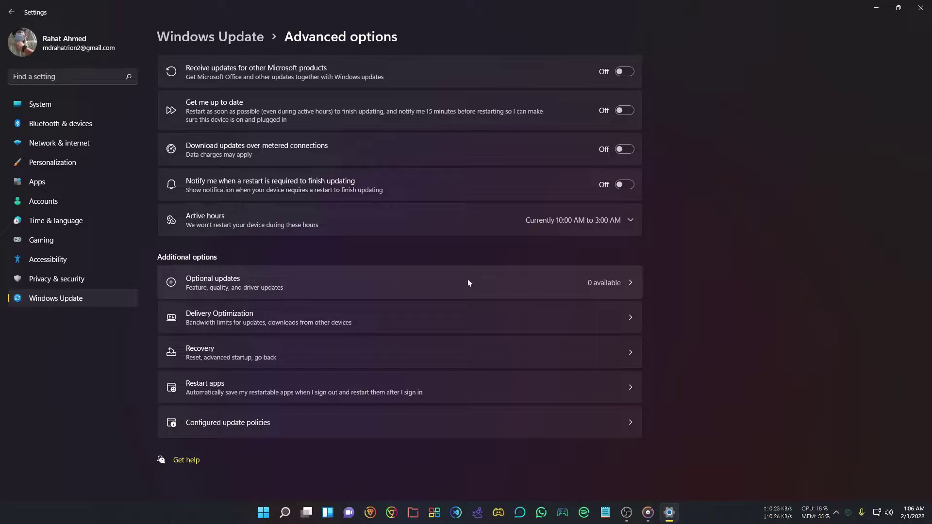
{"action": "left_click", "coordinate": [586, 282]}
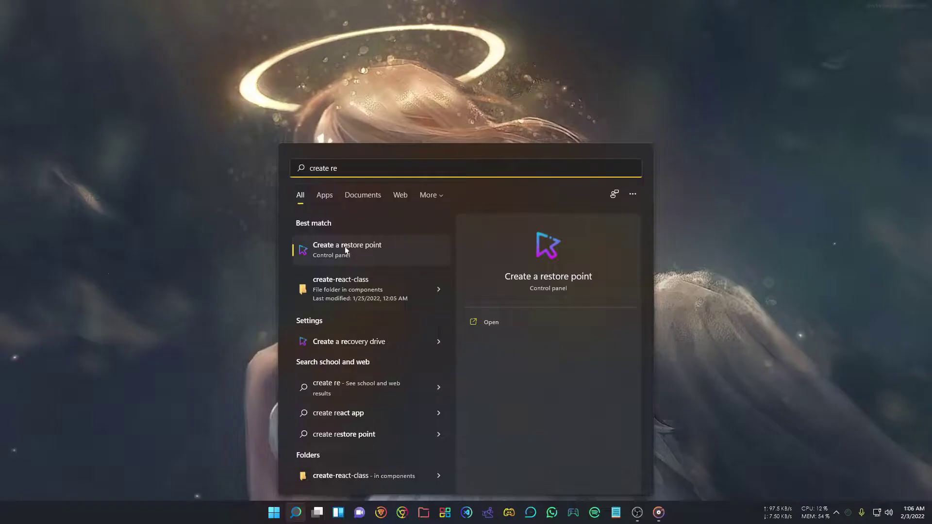
Create a restore point named 'backup' for Local Disk (C:) in System Properties
{"action": "key", "text": "Return"}
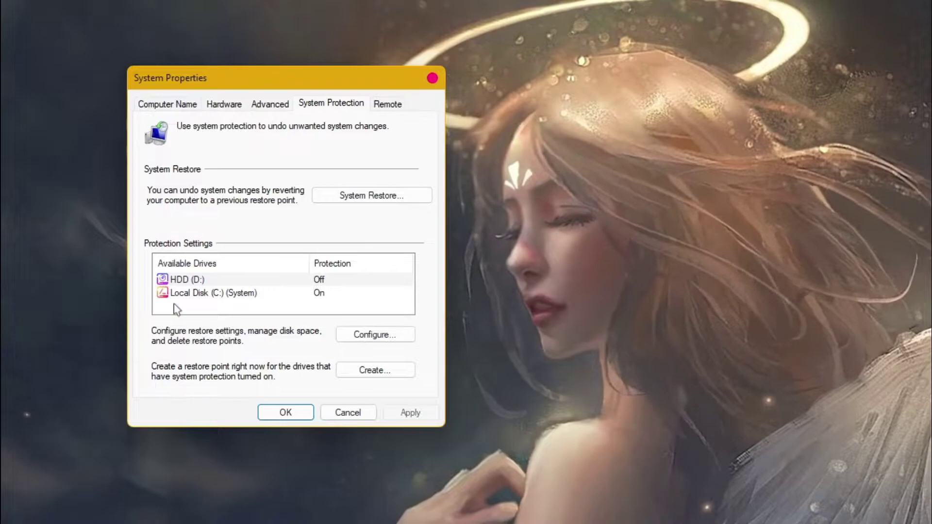
{"action": "left_click", "coordinate": [217, 293]}
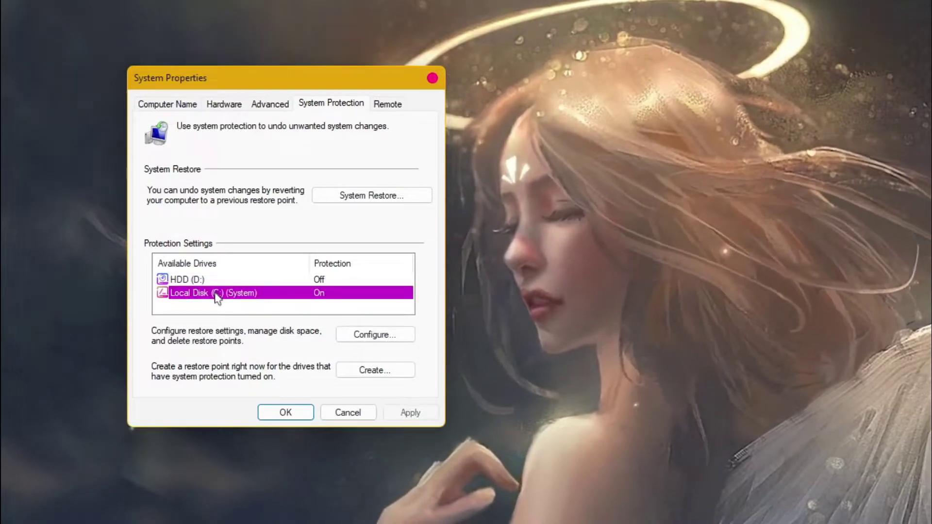
{"action": "left_click", "coordinate": [376, 371]}
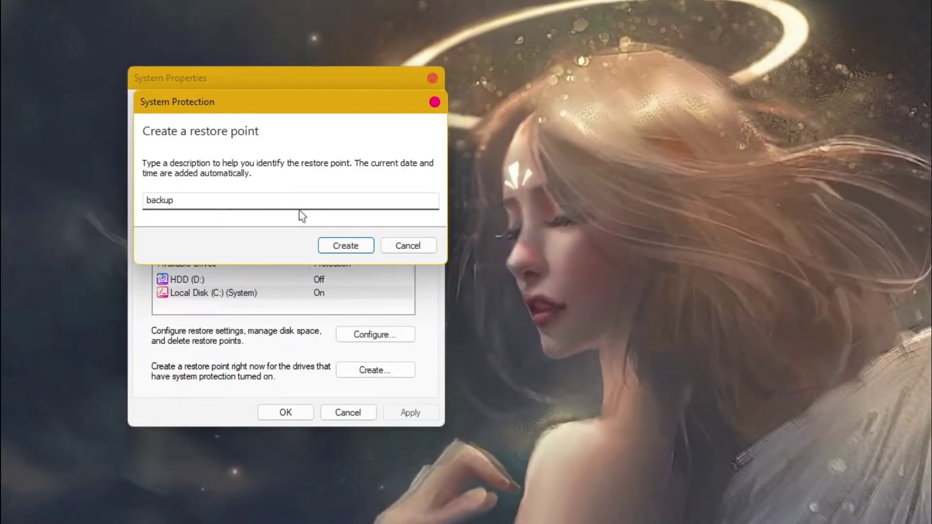
{"action": "left_click", "coordinate": [338, 246]}
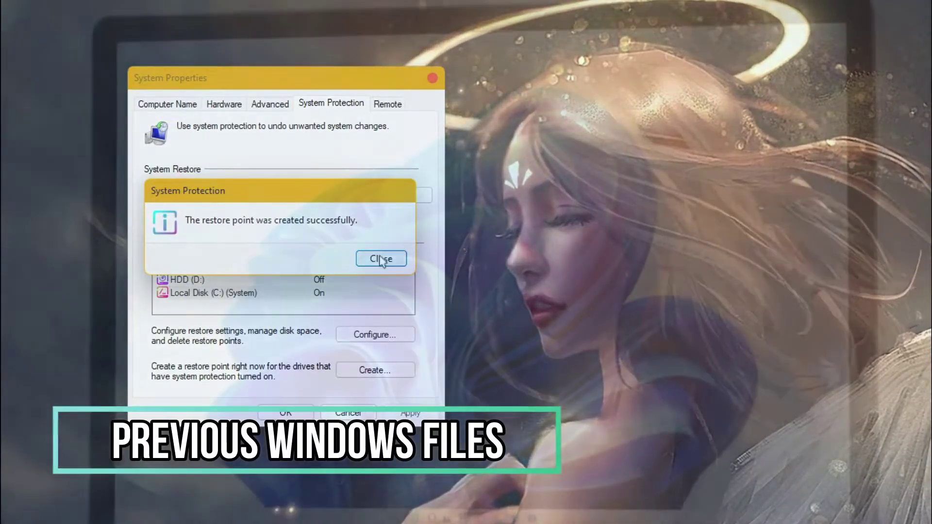
{"action": "left_click", "coordinate": [380, 258]}
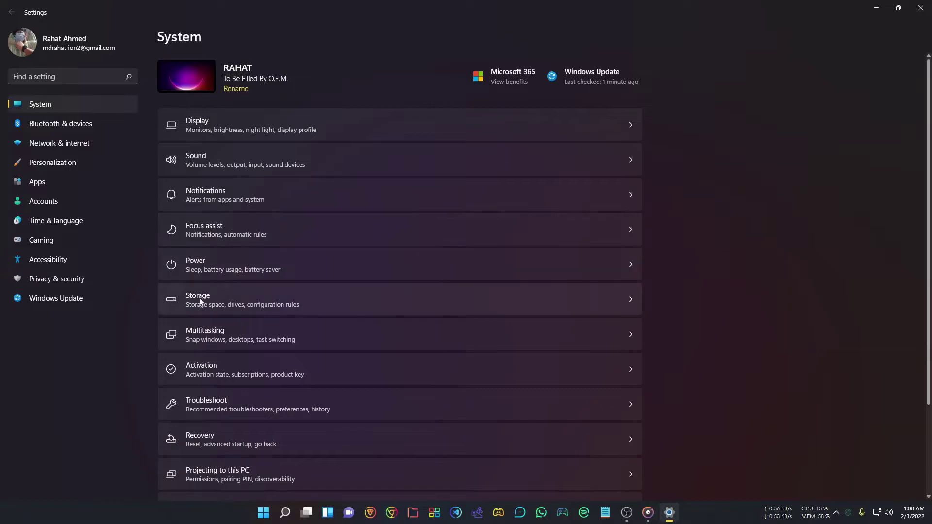
Permanently remove the checked temporary files, about 173 MB, under Storage > Temporary files
{"action": "left_click", "coordinate": [201, 299]}
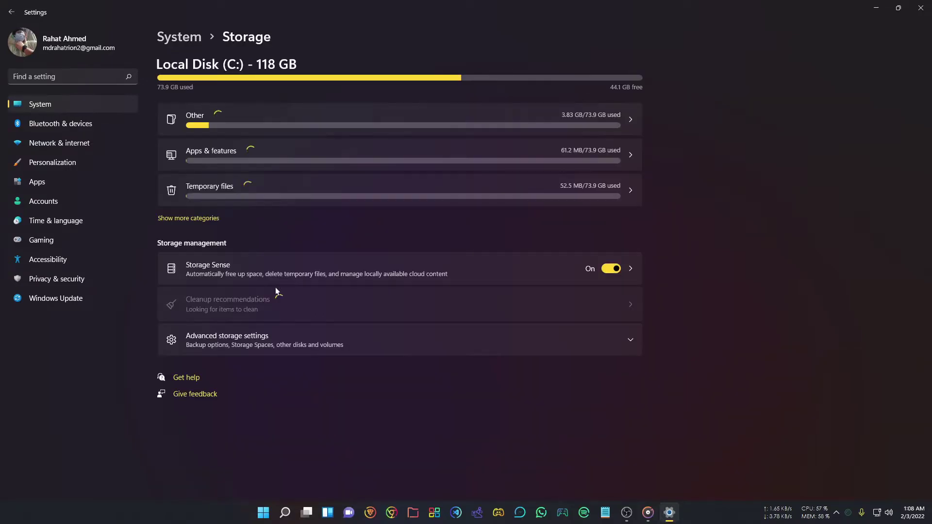
{"action": "left_click", "coordinate": [316, 189]}
{"action": "scroll", "coordinate": [263, 384], "scroll_direction": "down", "scroll_amount": 3}
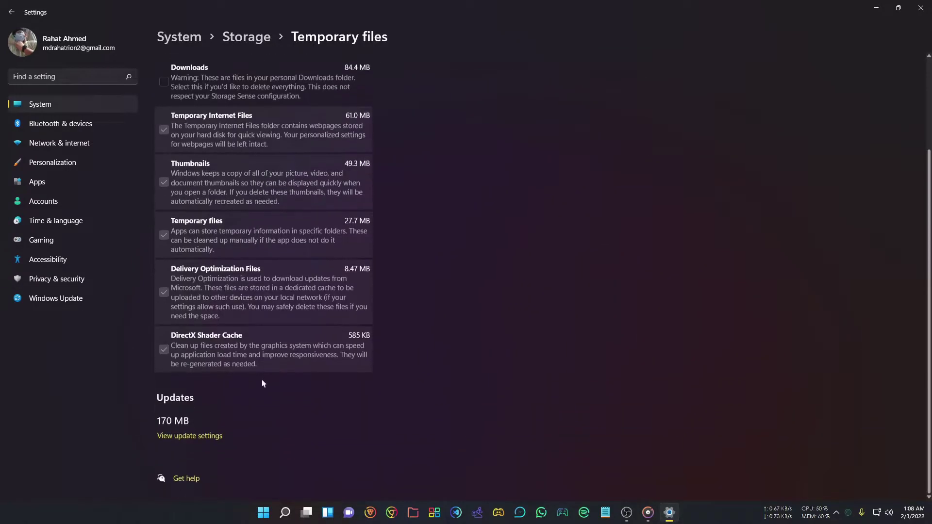
{"action": "scroll", "coordinate": [272, 343], "scroll_direction": "up", "scroll_amount": 3}
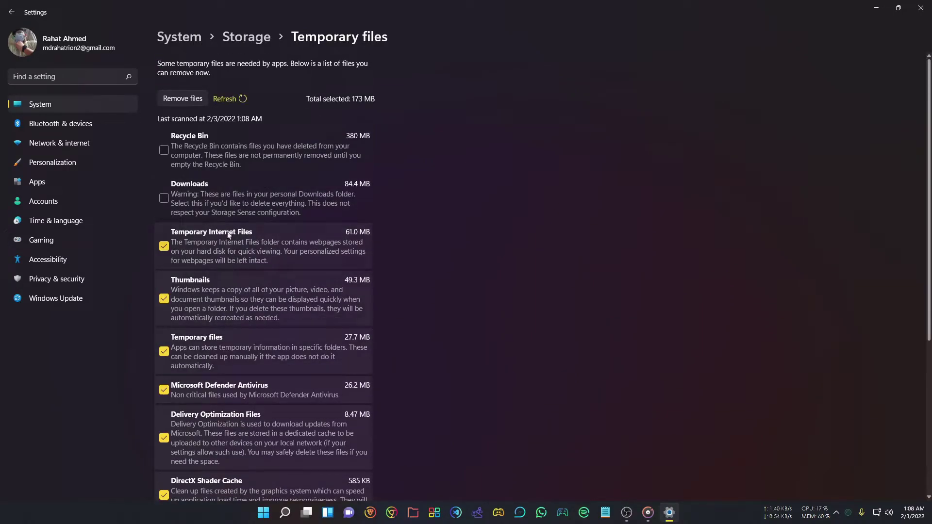
{"action": "left_click", "coordinate": [183, 99]}
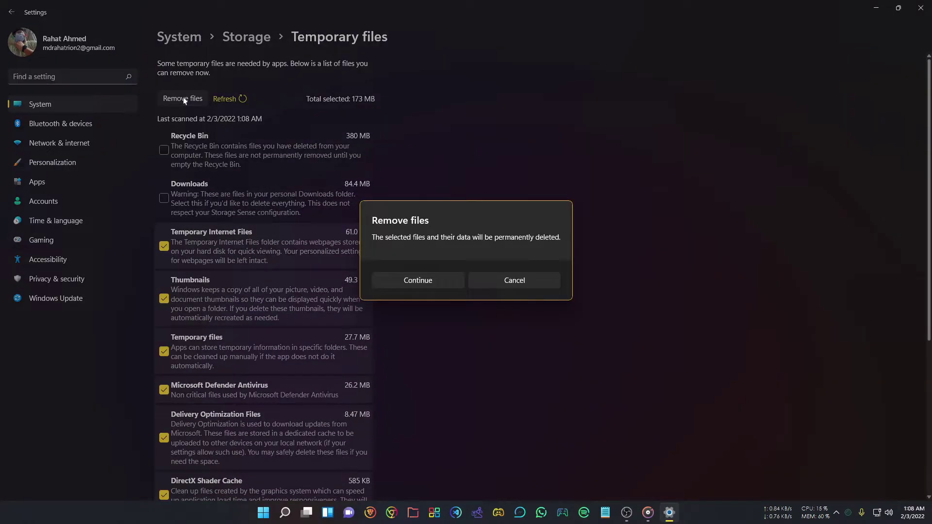
{"action": "left_click", "coordinate": [419, 280]}
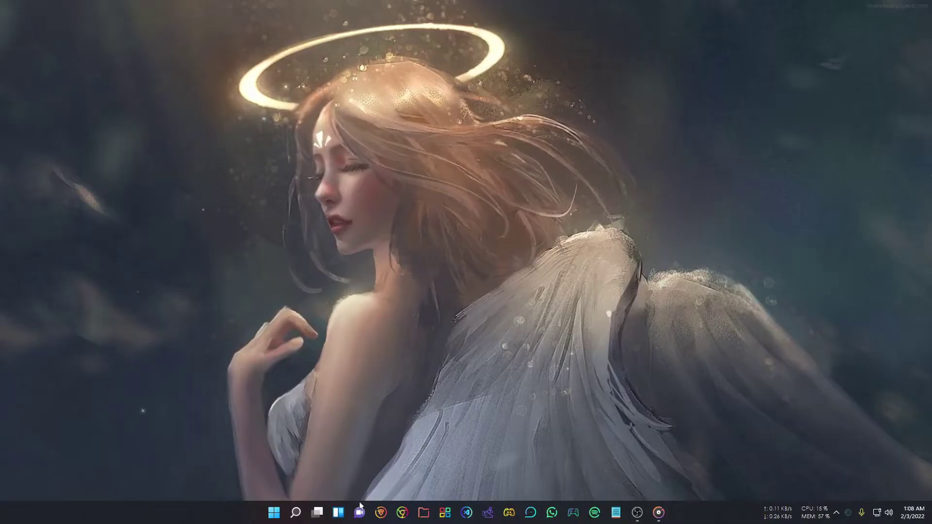
Review Task Manager's Startup apps, inspecting Bloody7's options without disabling anything
{"action": "right_click", "coordinate": [272, 516]}
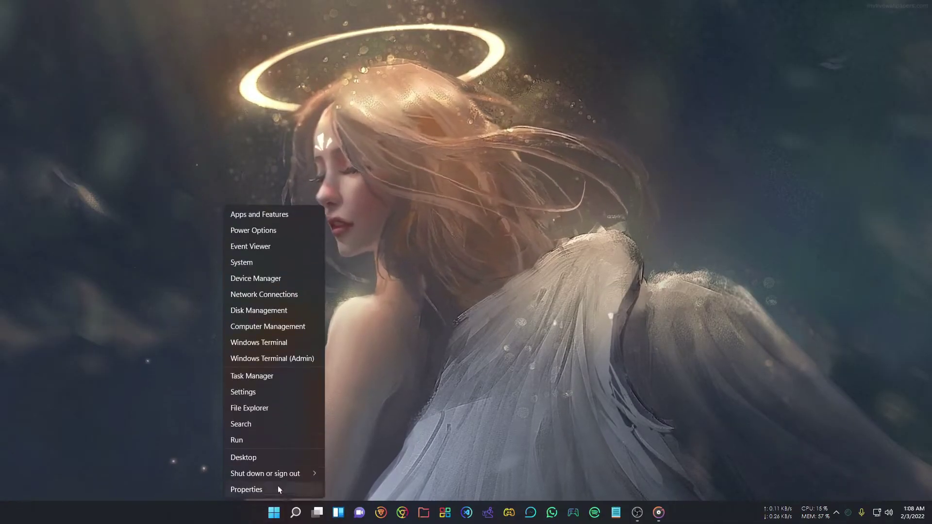
{"action": "left_click", "coordinate": [258, 377]}
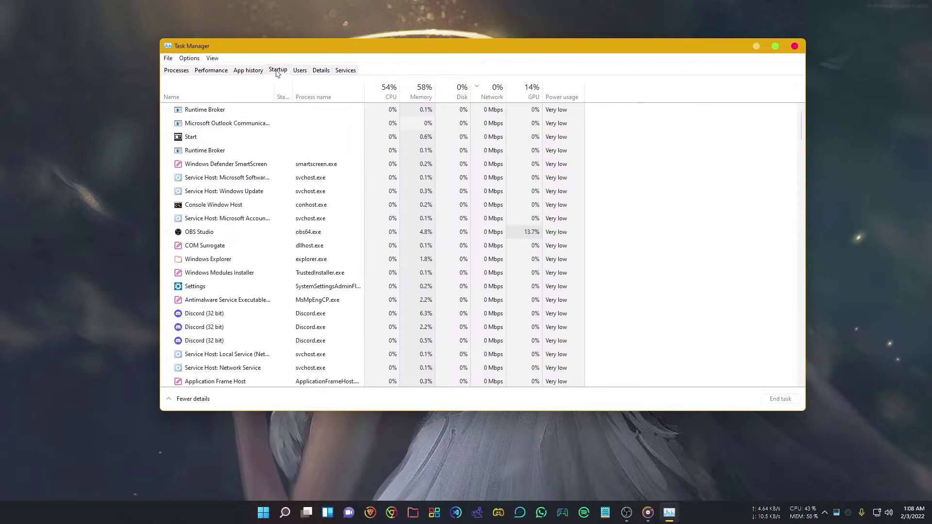
{"action": "left_click", "coordinate": [278, 71]}
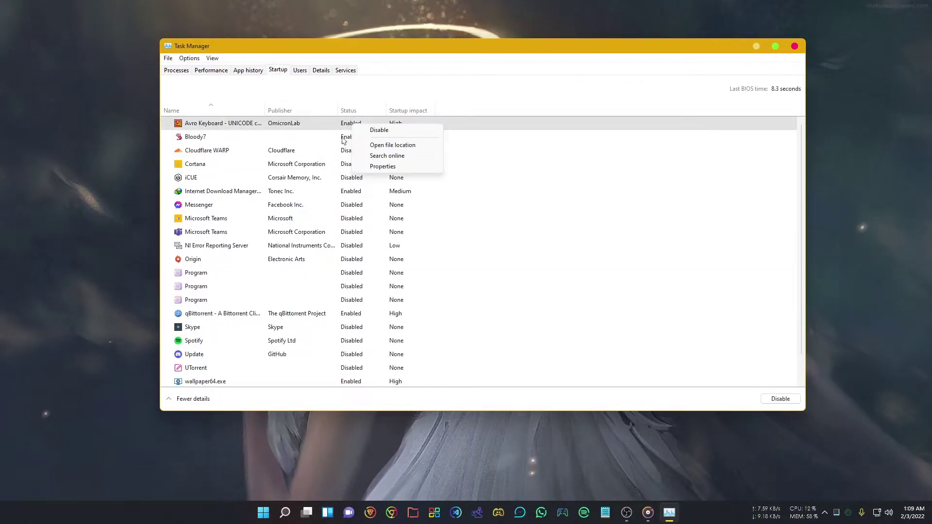
{"action": "left_click", "coordinate": [348, 140]}
{"action": "left_click", "coordinate": [351, 132]}
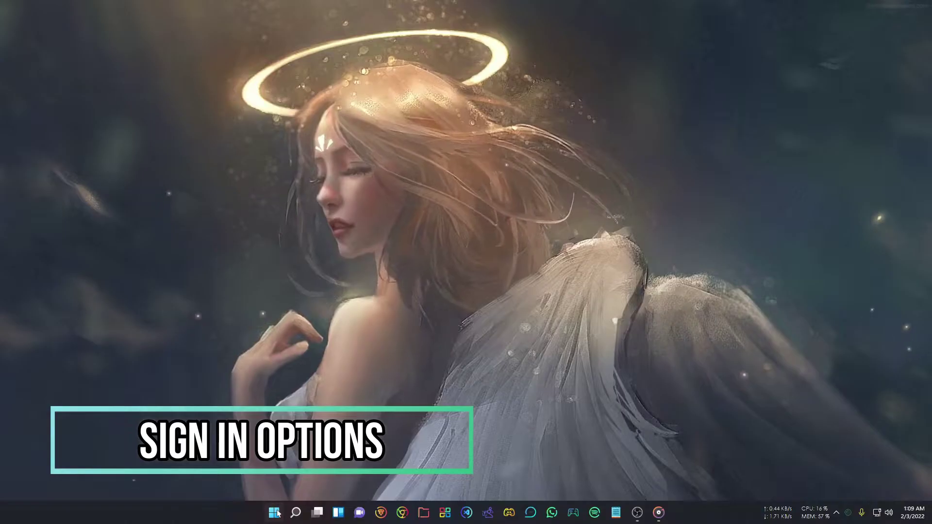
Go to Accounts > Sign-in options in Settings
{"action": "right_click", "coordinate": [274, 512]}
{"action": "left_click", "coordinate": [244, 393]}
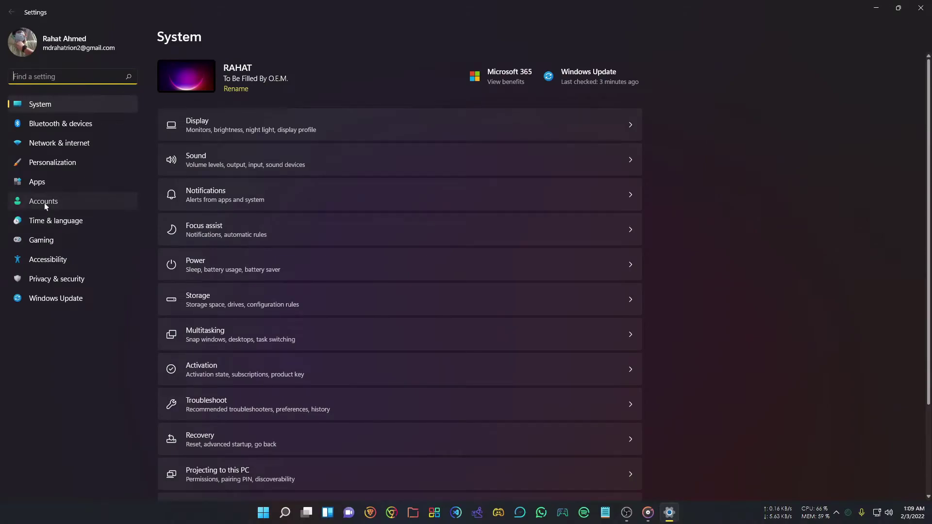
{"action": "left_click", "coordinate": [45, 203]}
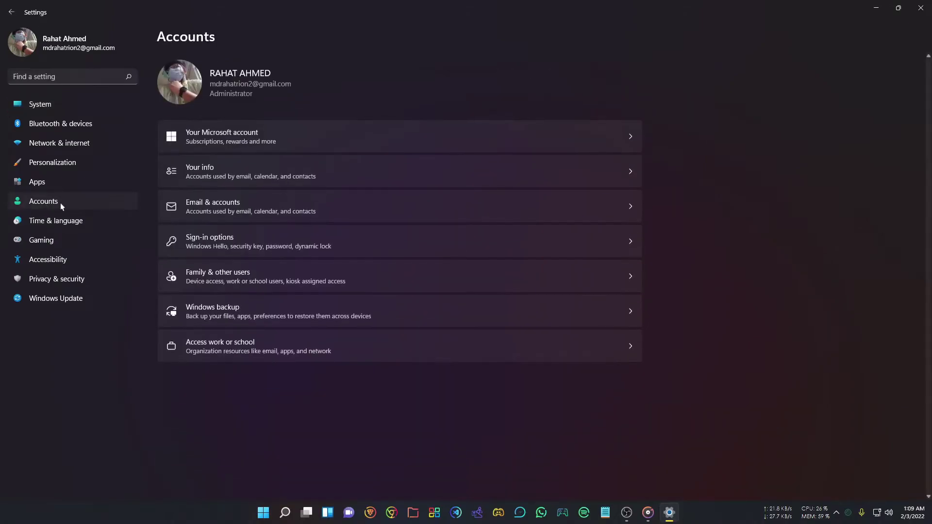
{"action": "left_click", "coordinate": [234, 241]}
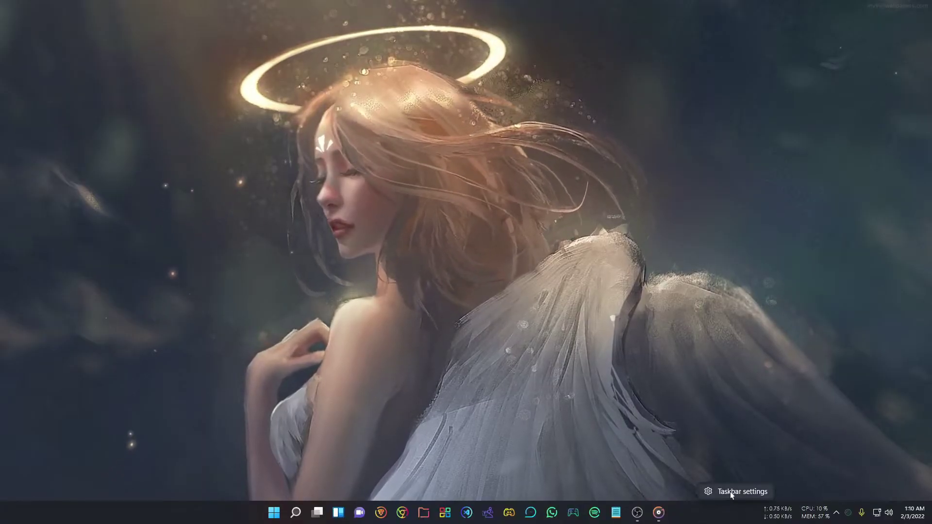
Switch off Search, Task view, Widgets and Chat in Taskbar settings, then close Settings
{"action": "left_click", "coordinate": [730, 493]}
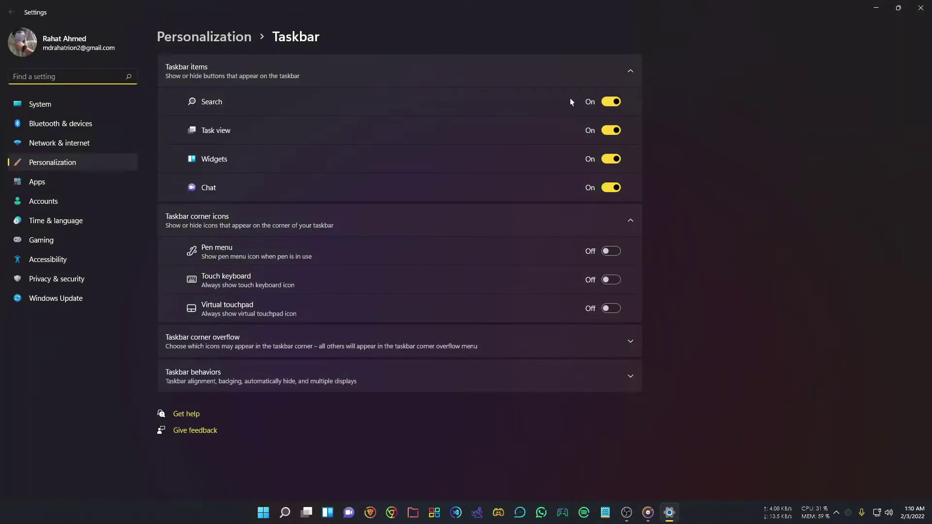
{"action": "left_click", "coordinate": [609, 102]}
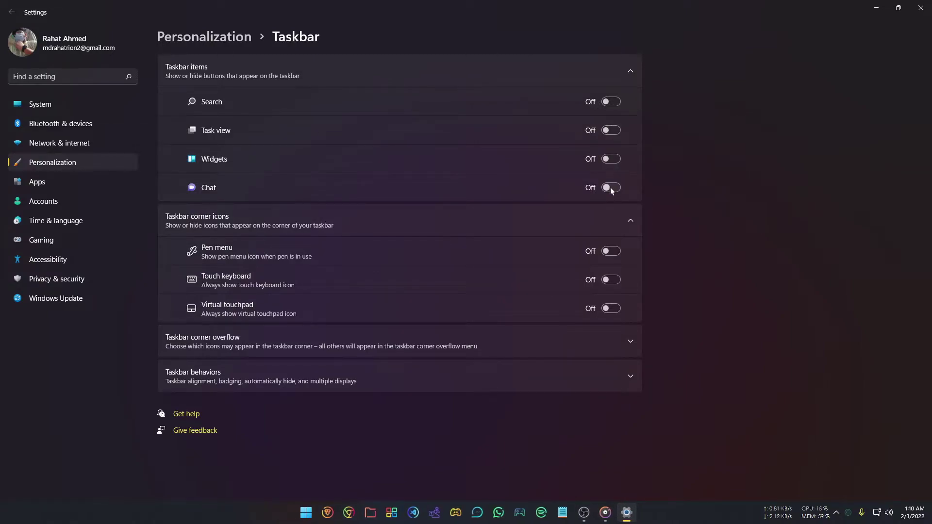
{"action": "left_click", "coordinate": [920, 8]}
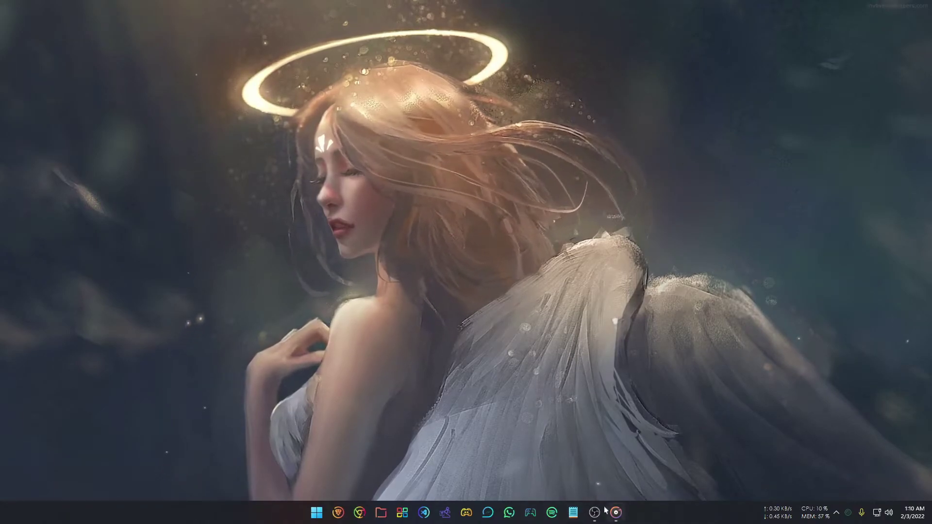
Unpin Notepad from the taskbar, then re-pin it from Start's All apps list
{"action": "right_click", "coordinate": [573, 513]}
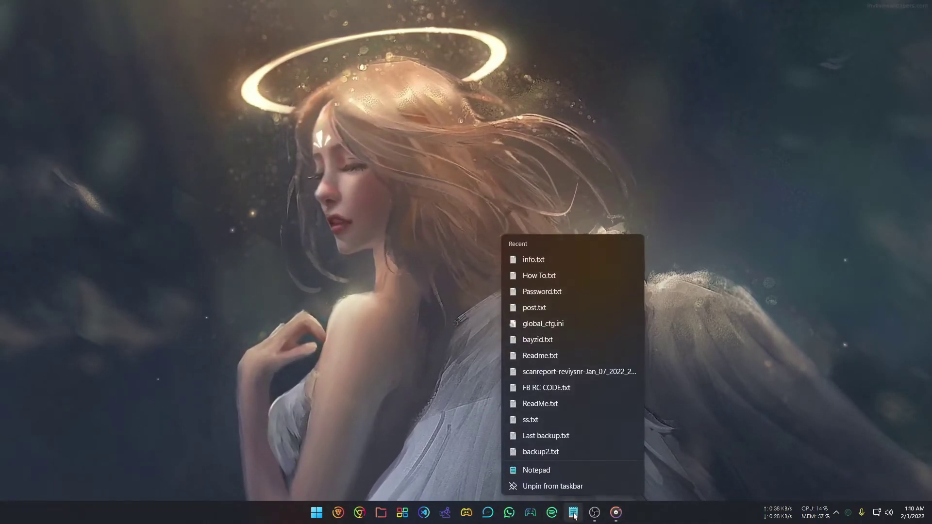
{"action": "left_click", "coordinate": [557, 487]}
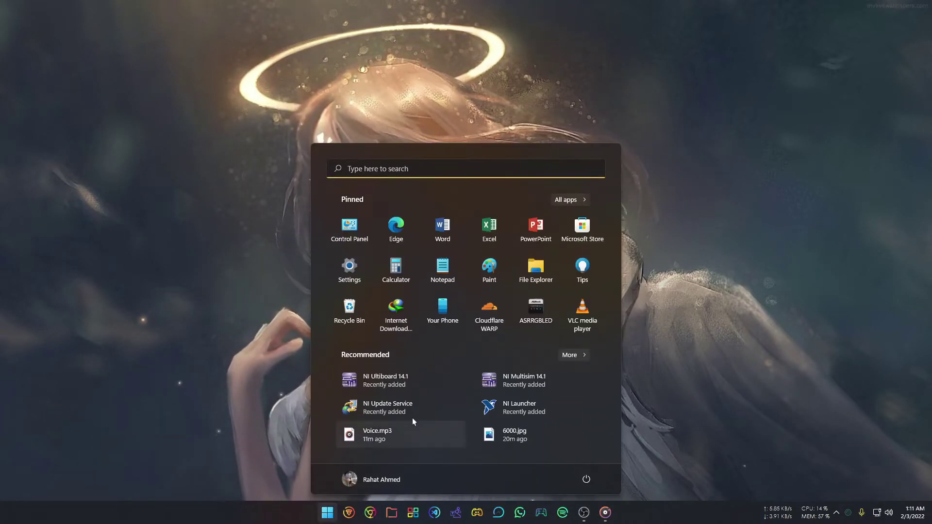
{"action": "left_click", "coordinate": [568, 201]}
{"action": "scroll", "coordinate": [437, 292], "scroll_direction": "down", "scroll_amount": 10}
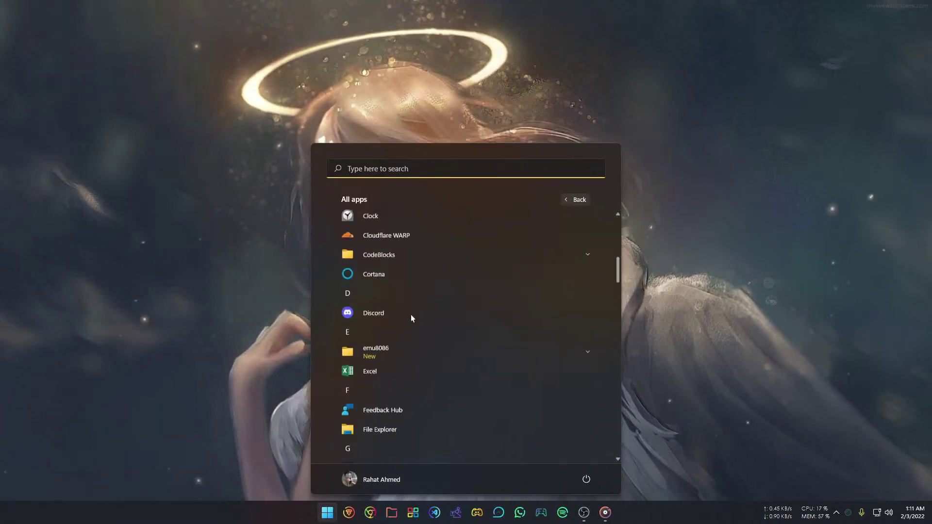
{"action": "scroll", "coordinate": [412, 326], "scroll_direction": "down", "scroll_amount": 8}
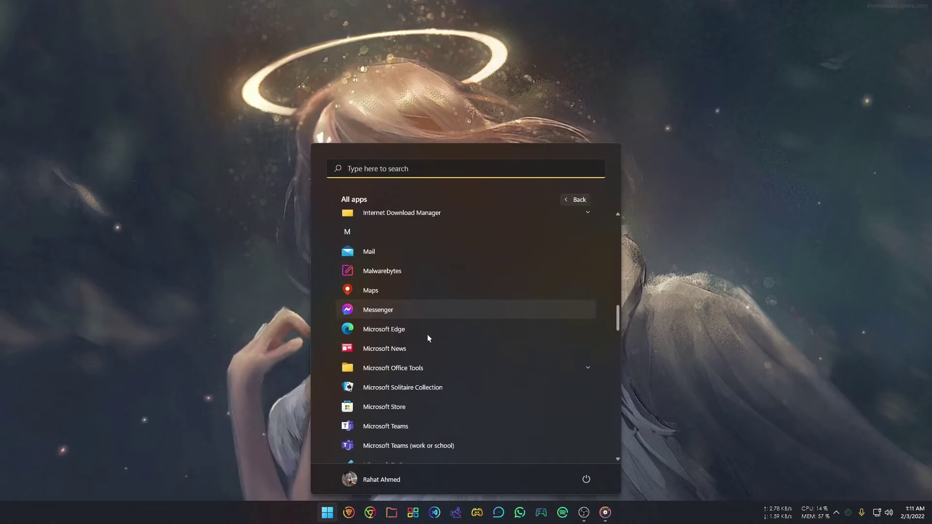
{"action": "scroll", "coordinate": [430, 342], "scroll_direction": "down", "scroll_amount": 4}
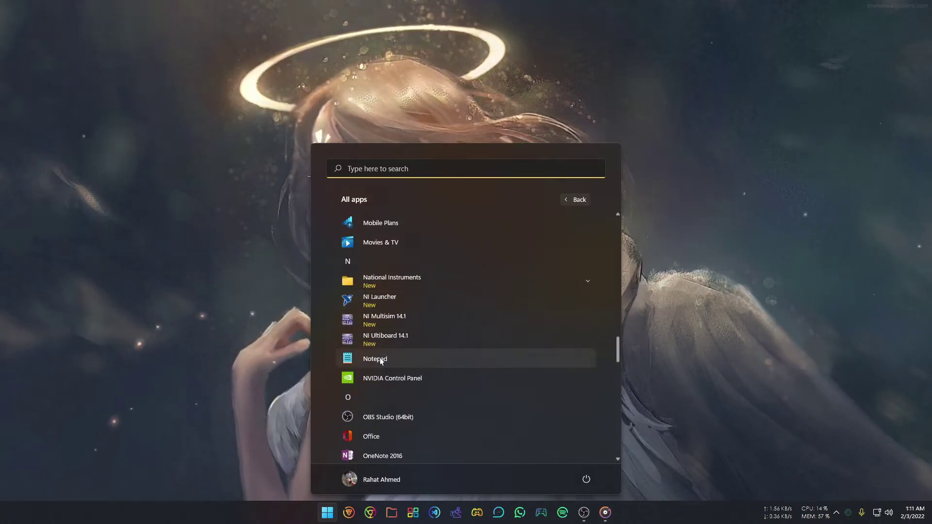
{"action": "right_click", "coordinate": [380, 358]}
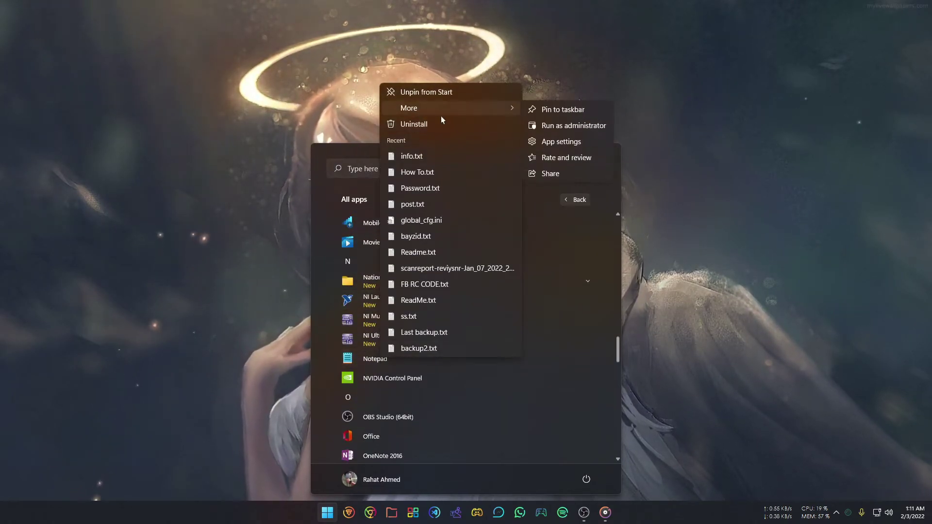
{"action": "left_click", "coordinate": [563, 109]}
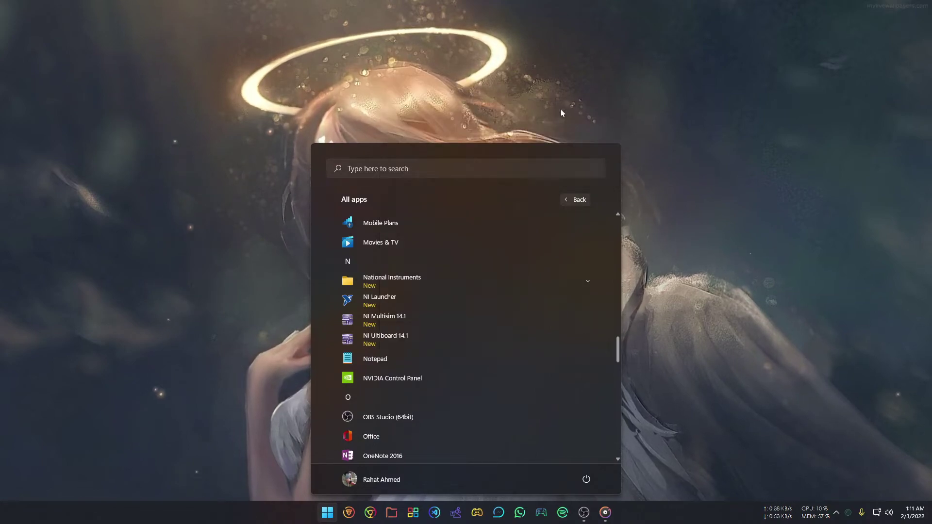
{"action": "left_click", "coordinate": [674, 150]}
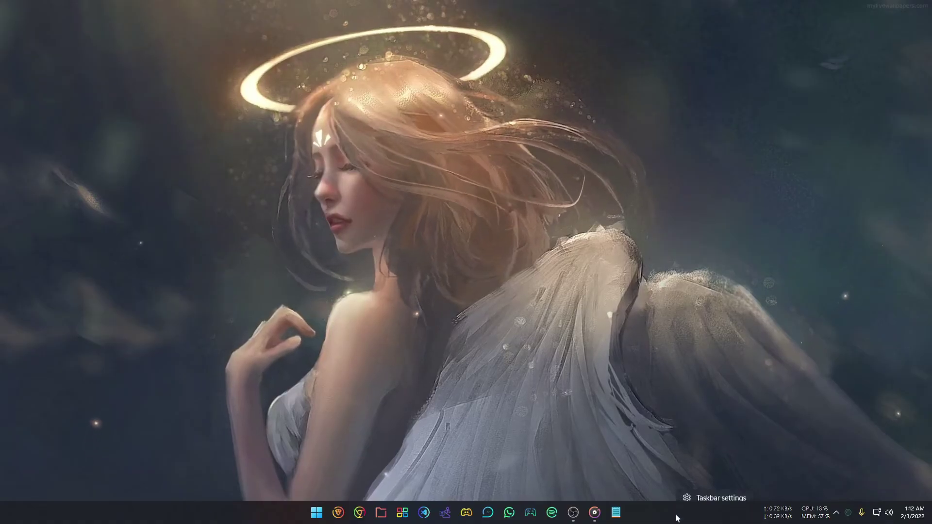
Under Taskbar behaviors, try Left alignment and then set the icons back to Center
{"action": "key", "text": "super+i"}
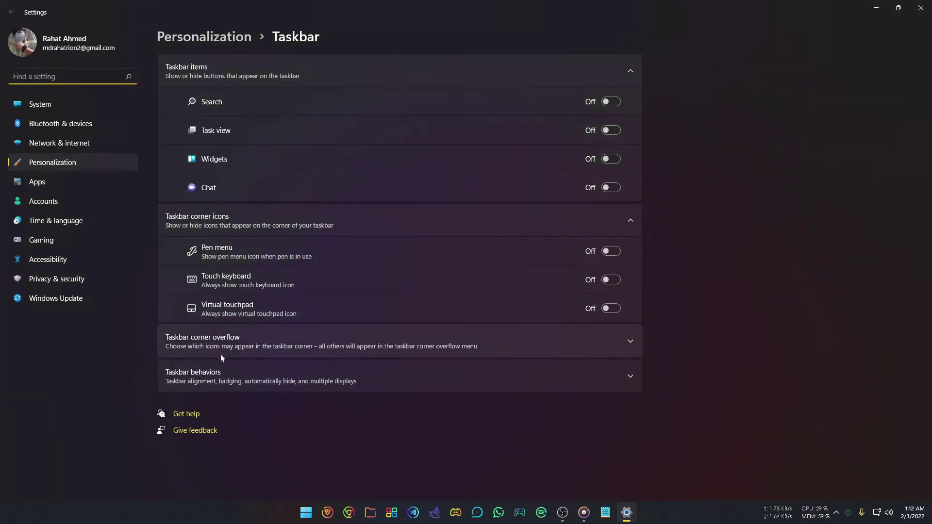
{"action": "left_click", "coordinate": [296, 383]}
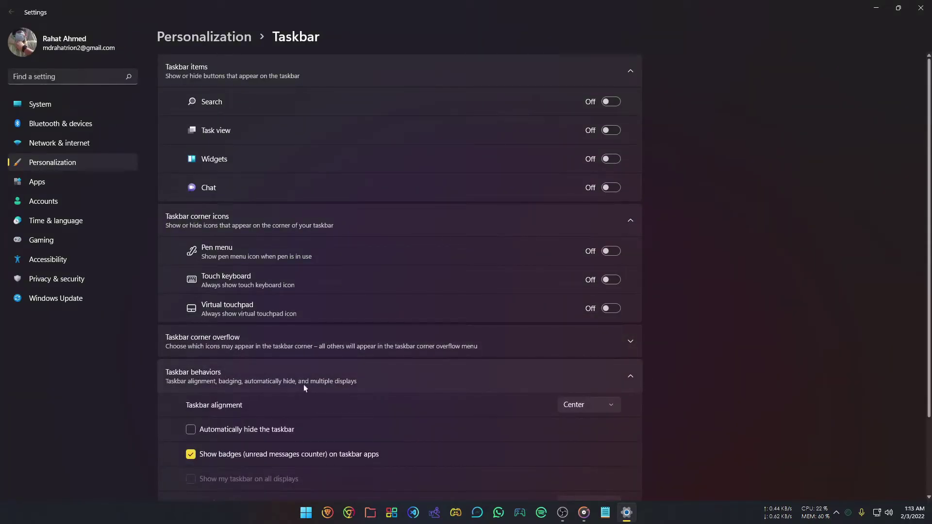
{"action": "left_click", "coordinate": [585, 410]}
{"action": "left_click", "coordinate": [579, 384]}
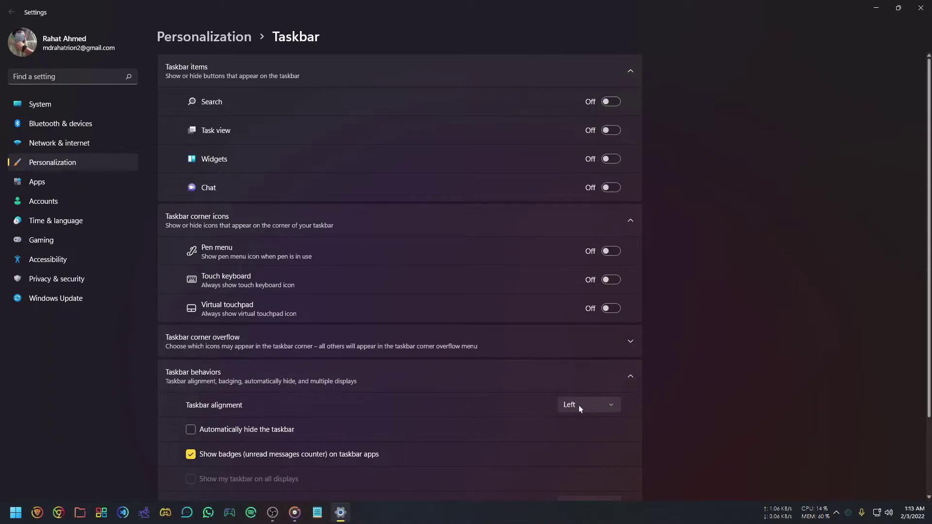
{"action": "left_click", "coordinate": [579, 407]}
{"action": "left_click", "coordinate": [581, 425]}
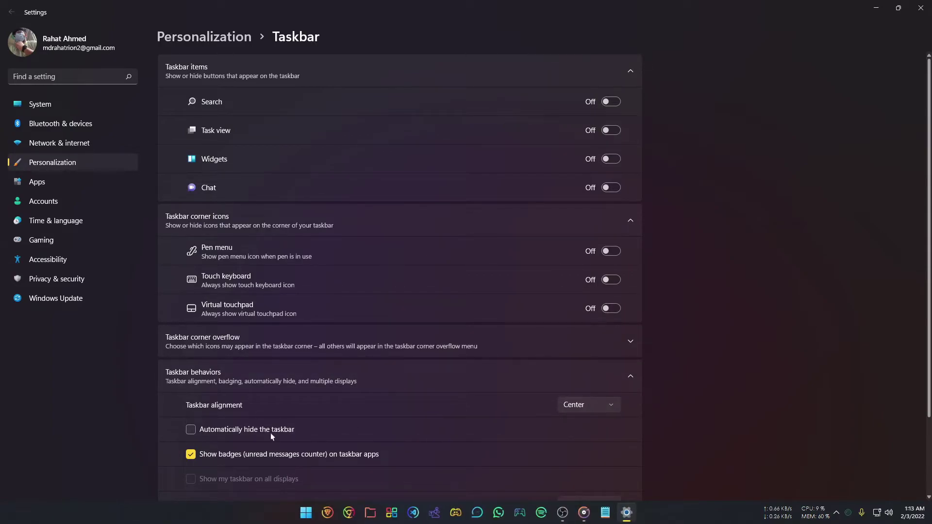
Turn on Automatically hide the taskbar and confirm it by minimizing and restoring Settings
{"action": "left_click", "coordinate": [191, 430]}
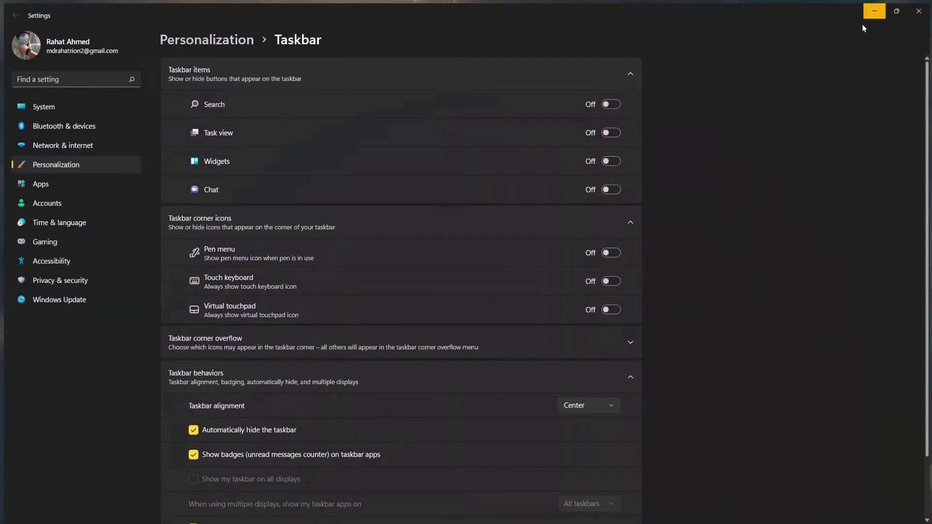
{"action": "left_click", "coordinate": [876, 8]}
{"action": "left_click", "coordinate": [627, 513]}
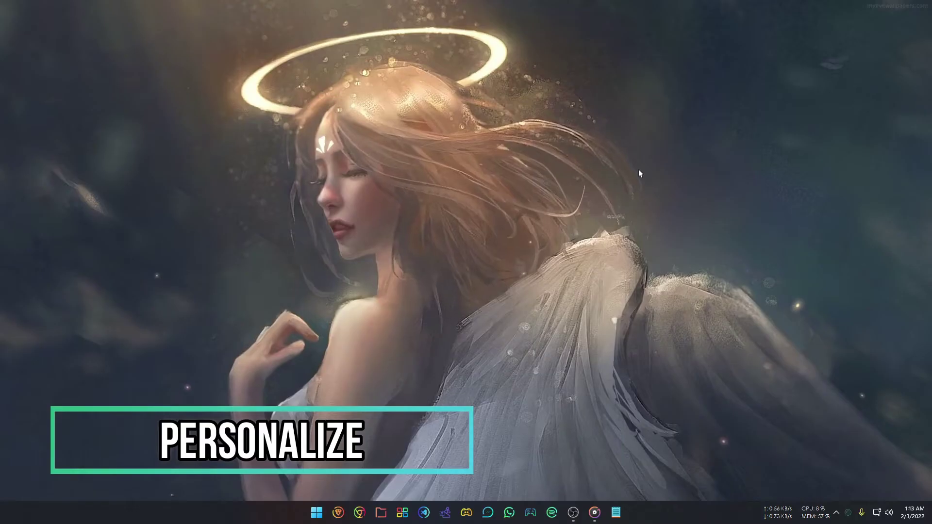
Preview Light mode, set the colour mode back to Dark, then open Personalization > Themes
{"action": "right_click", "coordinate": [639, 169]}
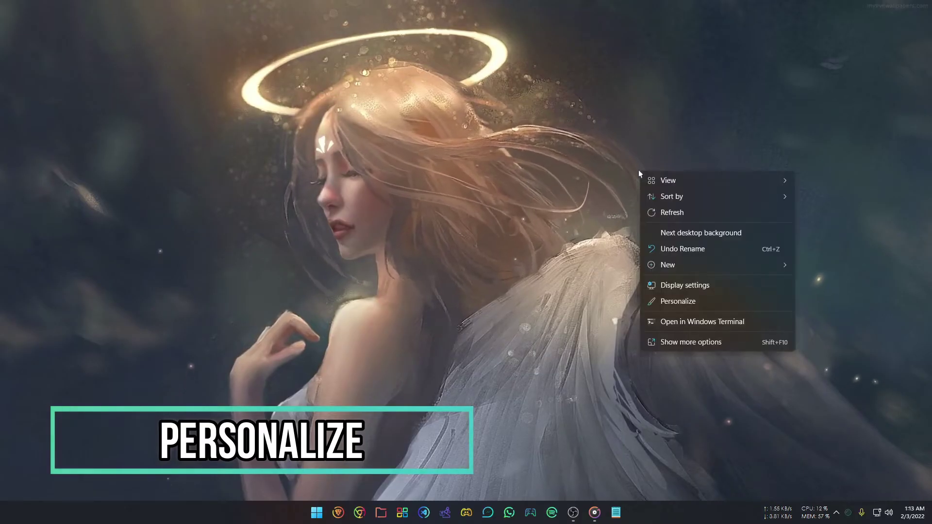
{"action": "left_click", "coordinate": [675, 302]}
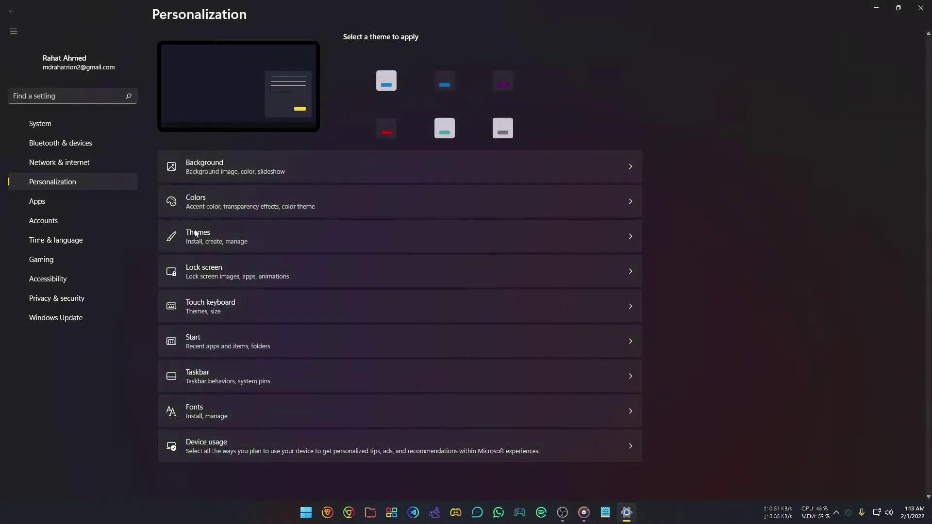
{"action": "left_click", "coordinate": [226, 221]}
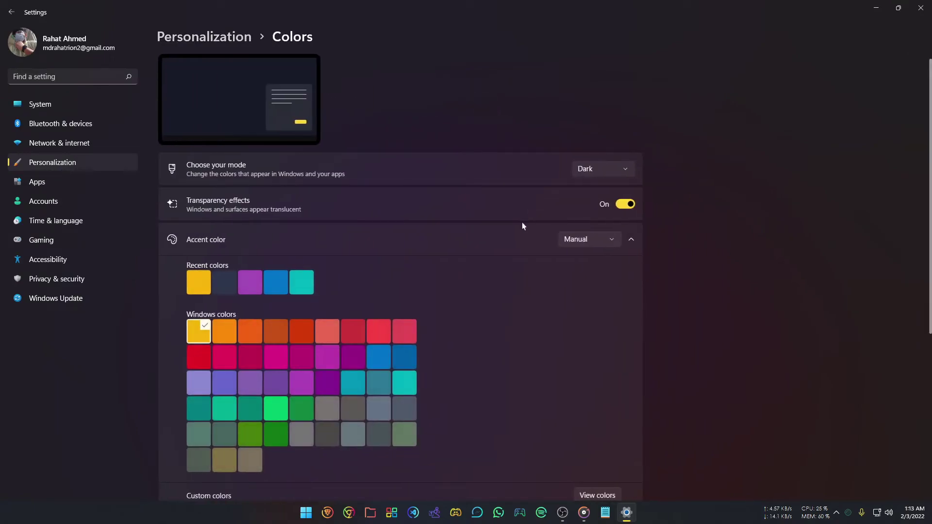
{"action": "left_click", "coordinate": [608, 168]}
{"action": "left_click", "coordinate": [599, 154]}
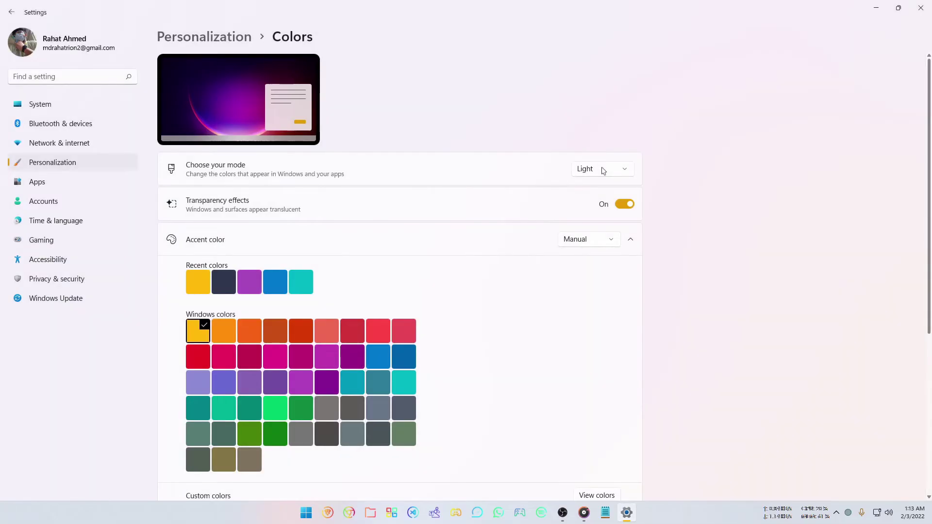
{"action": "left_click", "coordinate": [589, 189]}
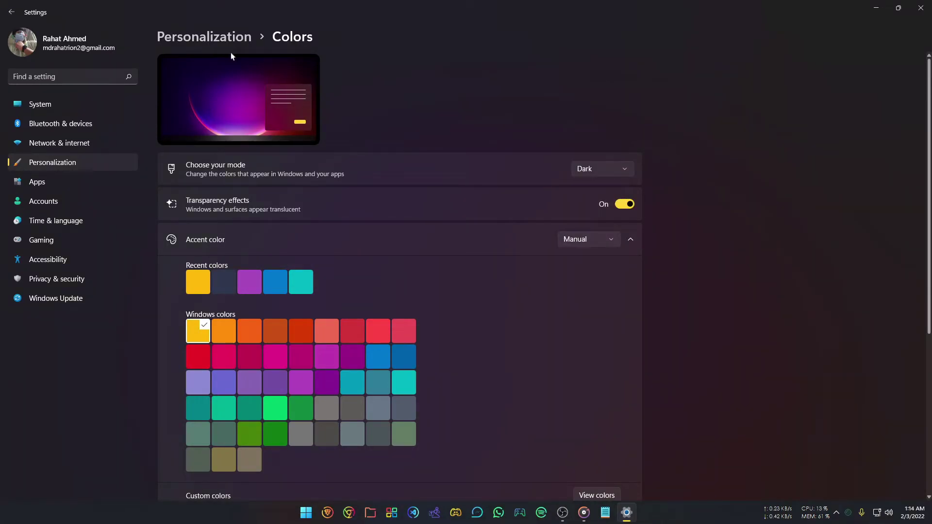
{"action": "left_click", "coordinate": [219, 39]}
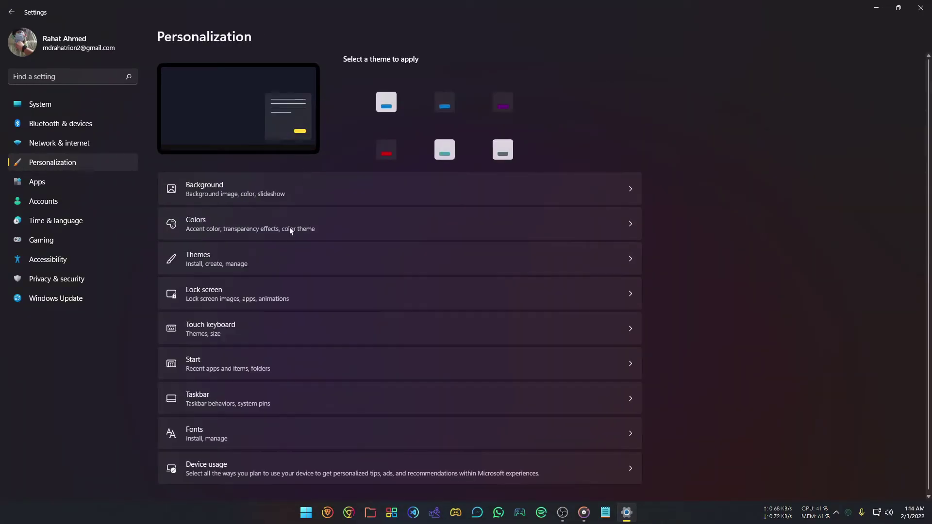
{"action": "left_click", "coordinate": [228, 258]}
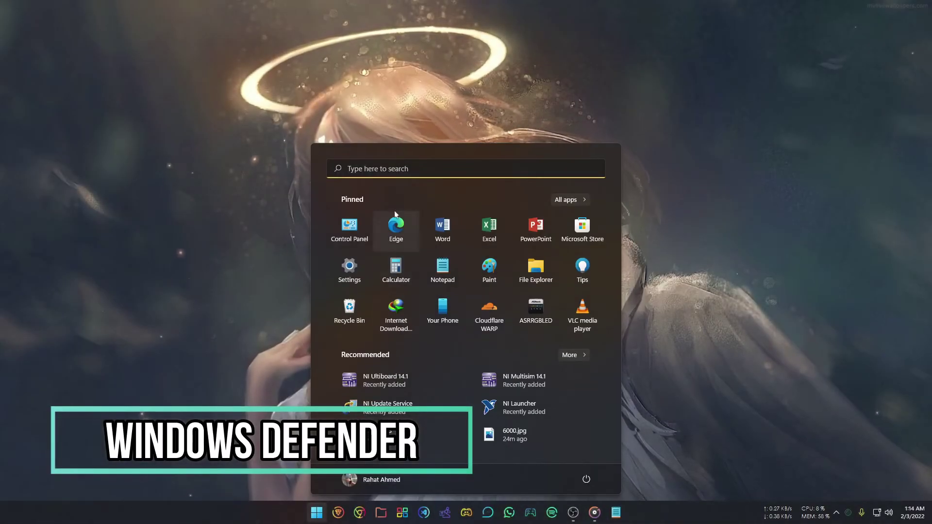
Search 'windows de' to open Windows Security, review Security at a glance, then close it
{"action": "left_click", "coordinate": [414, 175]}
{"action": "type", "text": "w"}
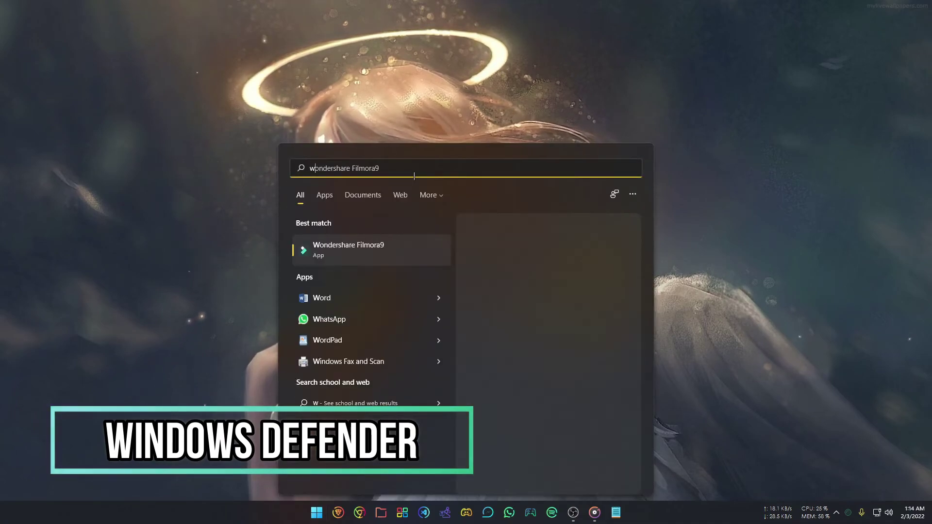
{"action": "type", "text": "indows de"}
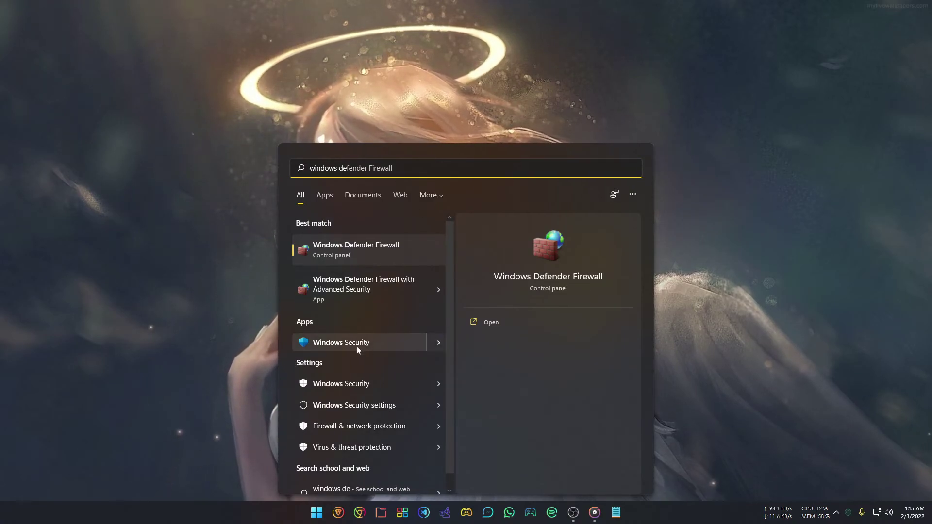
{"action": "left_click", "coordinate": [344, 345]}
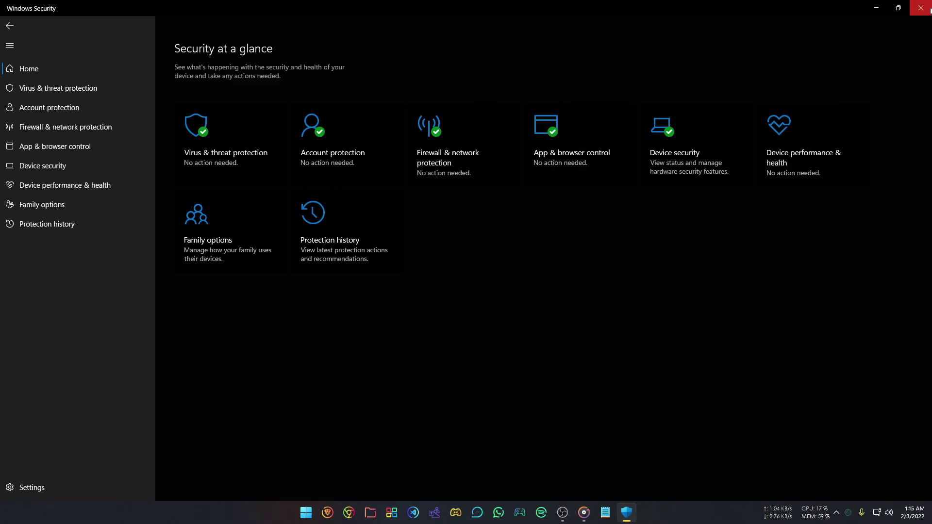
{"action": "left_click", "coordinate": [927, 8]}
Reopen Windows Security from its tray icon, showing Security at a glance with no action needed
{"action": "left_click", "coordinate": [836, 513]}
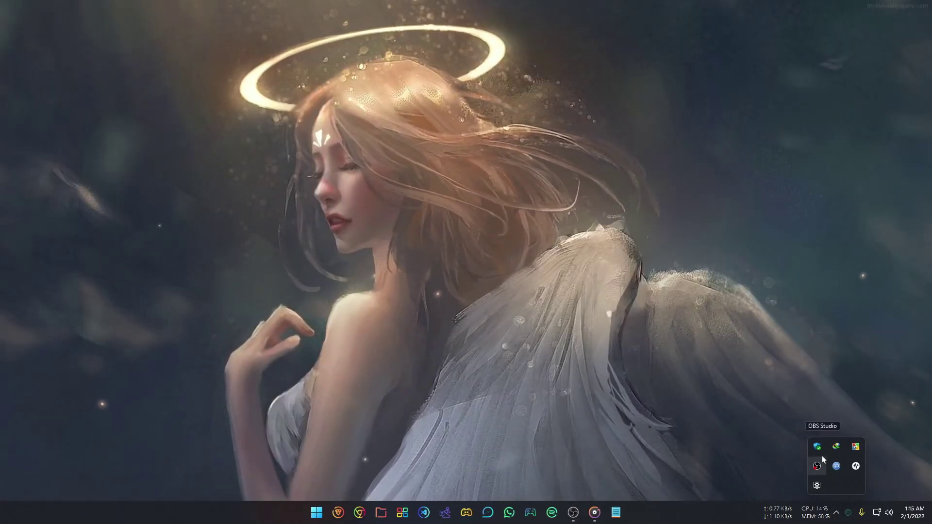
{"action": "right_click", "coordinate": [818, 447]}
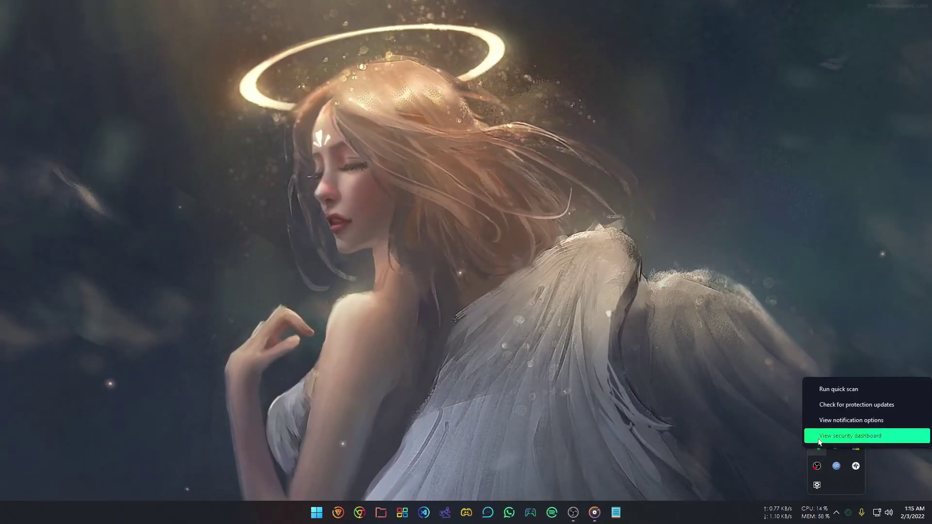
{"action": "left_click", "coordinate": [723, 392]}
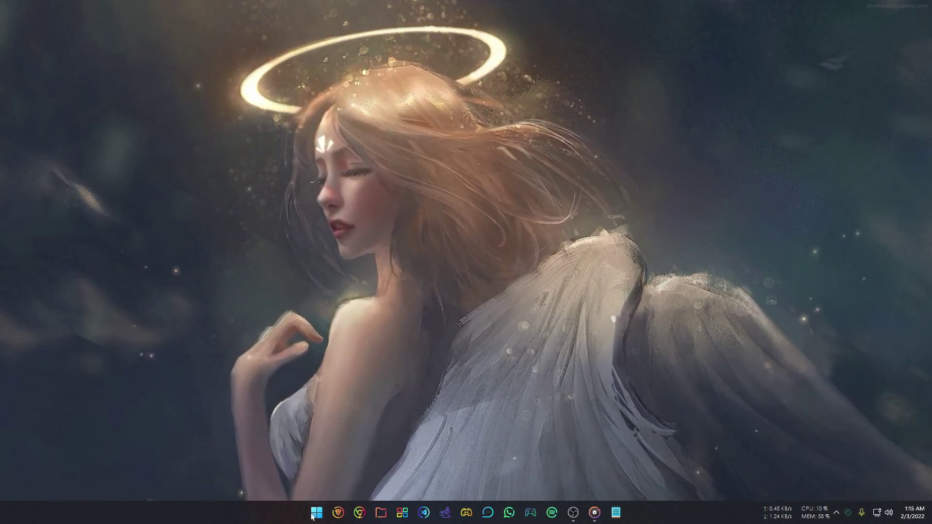
{"action": "left_click", "coordinate": [836, 513]}
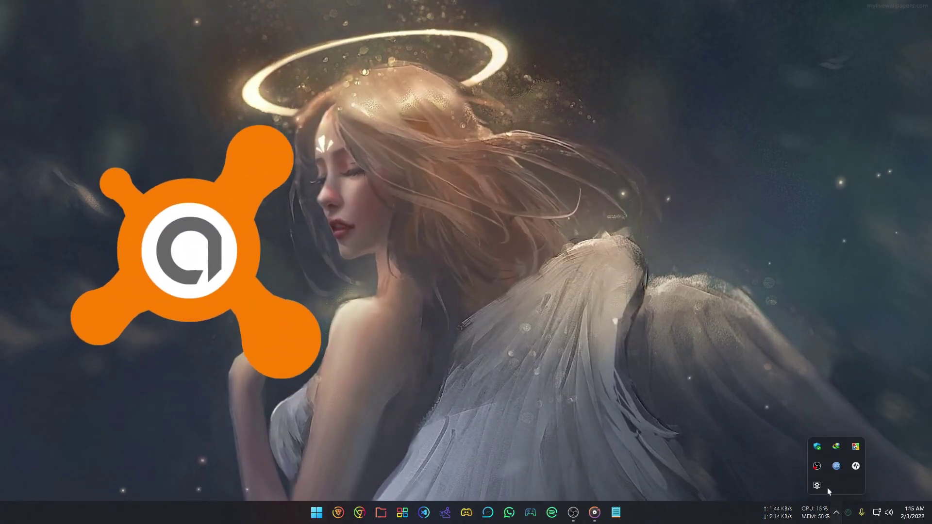
{"action": "left_click", "coordinate": [819, 446]}
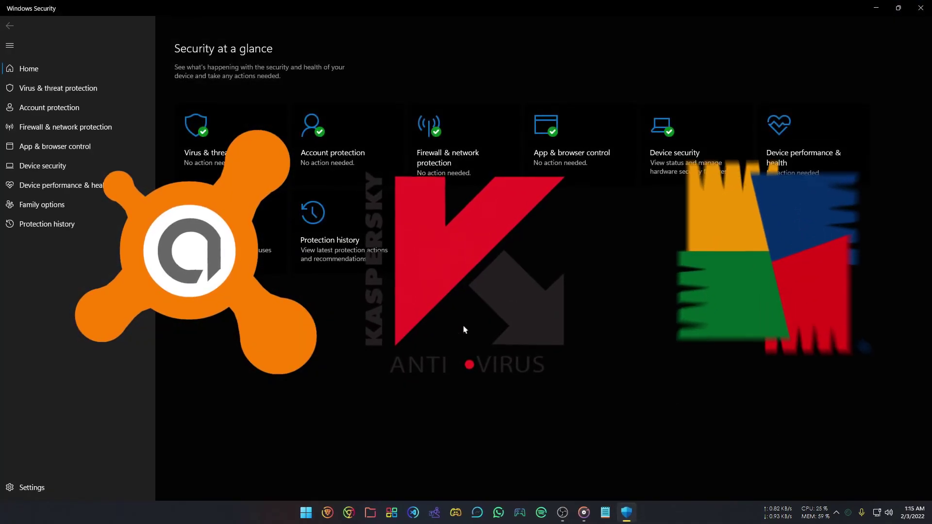